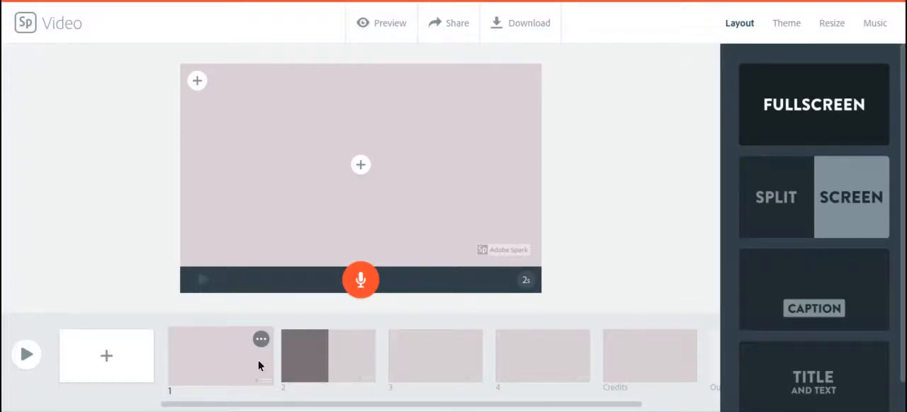
- Look through the available video themes and return to the slide layout options
click(784, 24)
scroll(760, 168, up, 5)
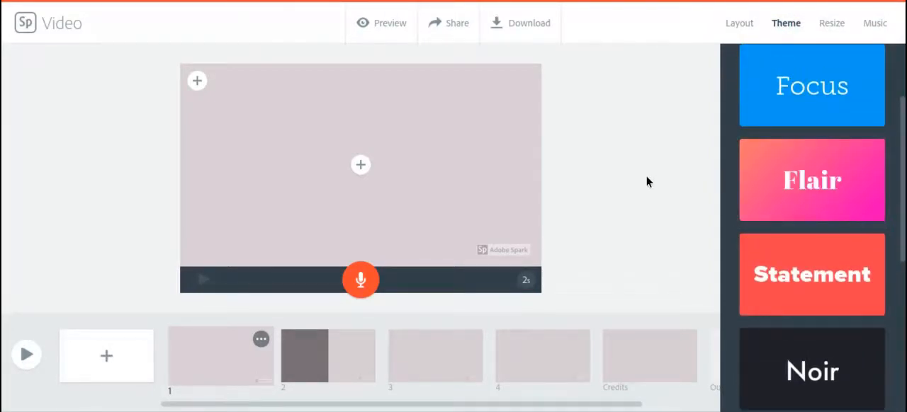
click(738, 24)
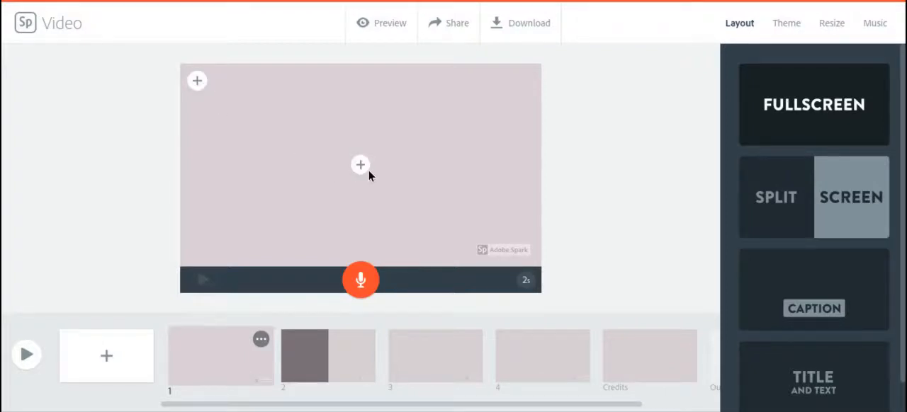
- Check the content types that slide 1 accepts and search the icon library for "flowers"
click(197, 83)
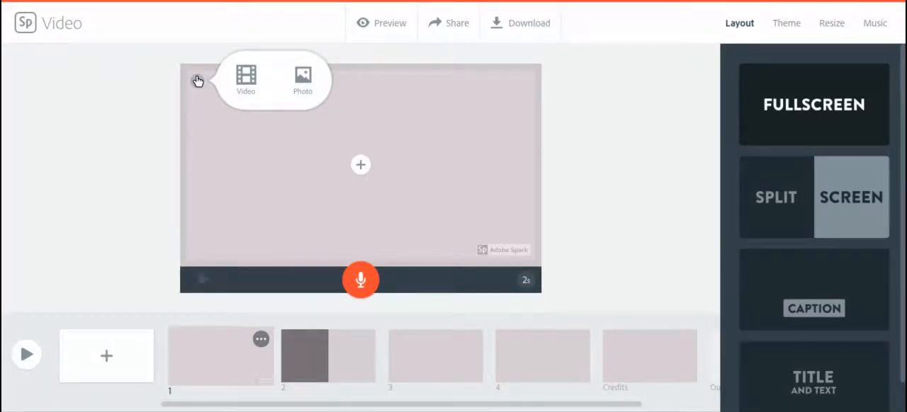
click(360, 165)
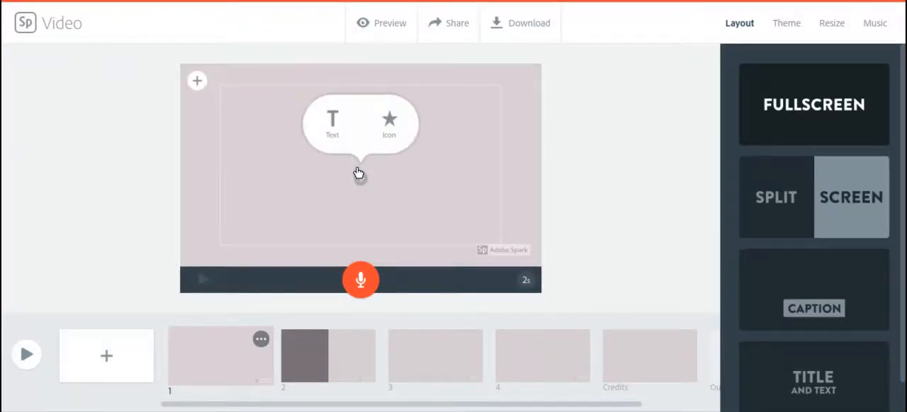
click(390, 119)
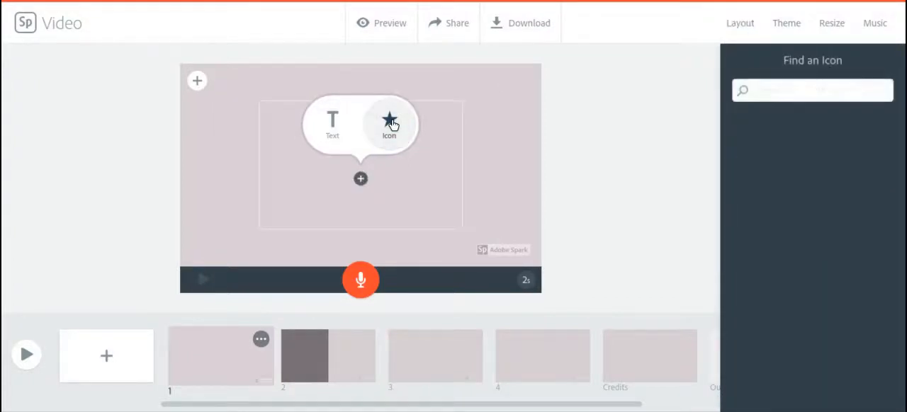
text(f)
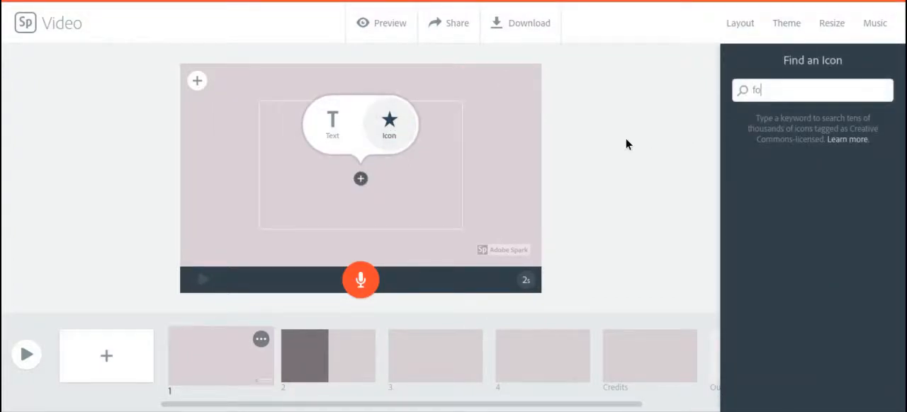
text(lowers)
key(Return)
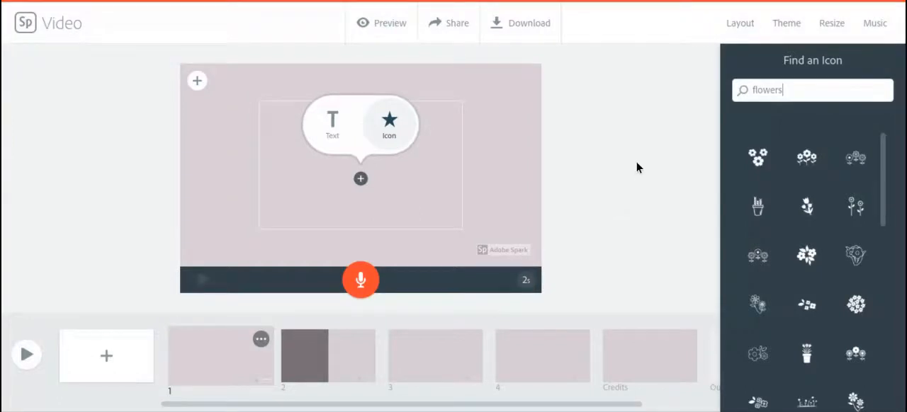
- Search the free photos for "flowers" and add the blue hydrangea photo as slide 1's background
click(196, 81)
click(307, 84)
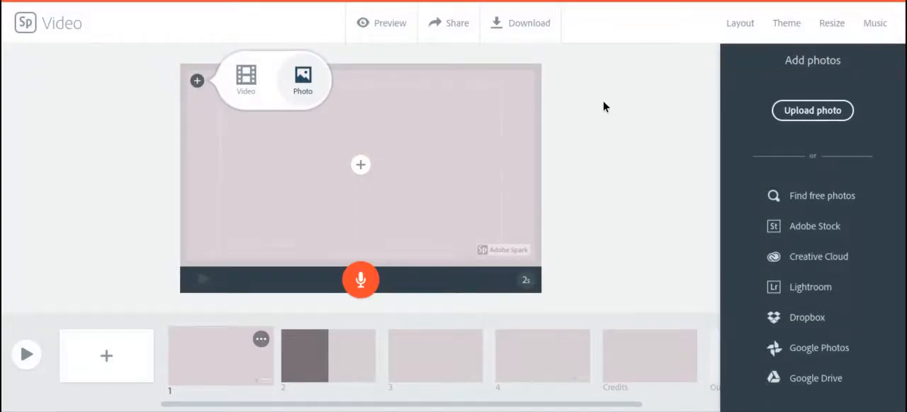
click(823, 200)
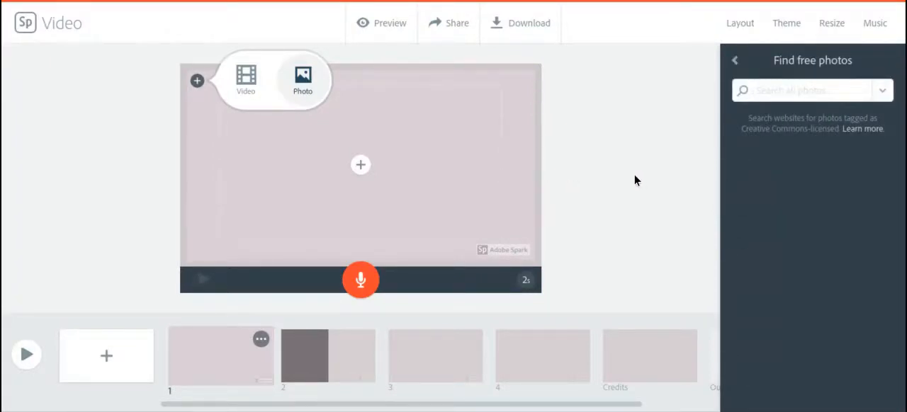
text(flowers)
key(Return)
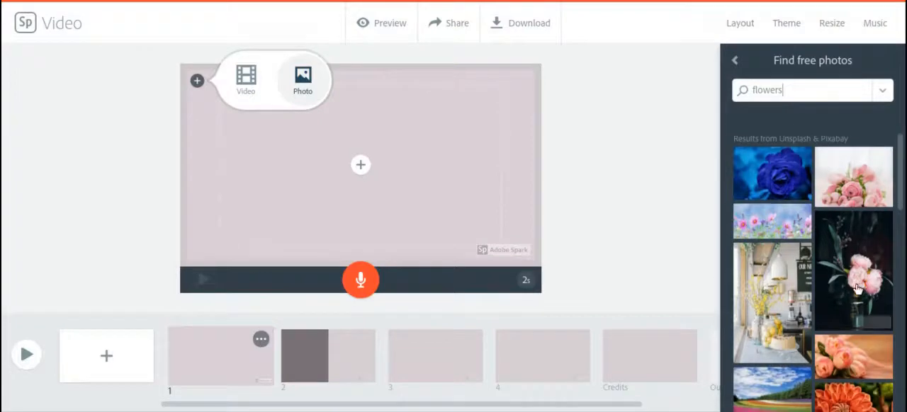
scroll(852, 285, down, 5)
scroll(852, 286, down, 10)
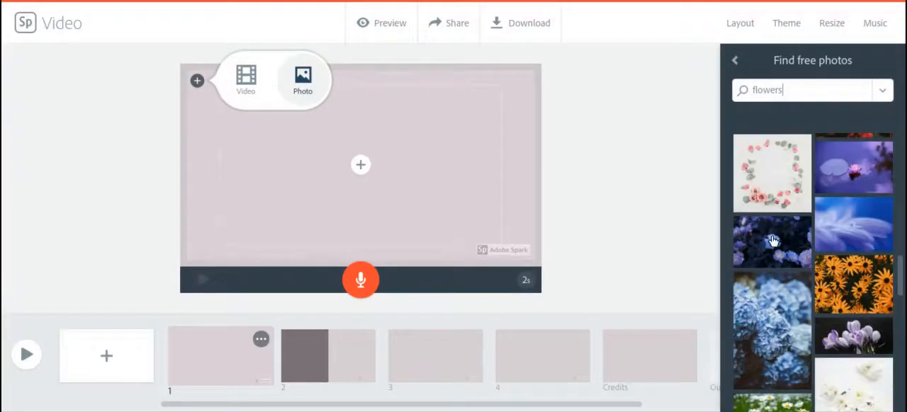
click(769, 308)
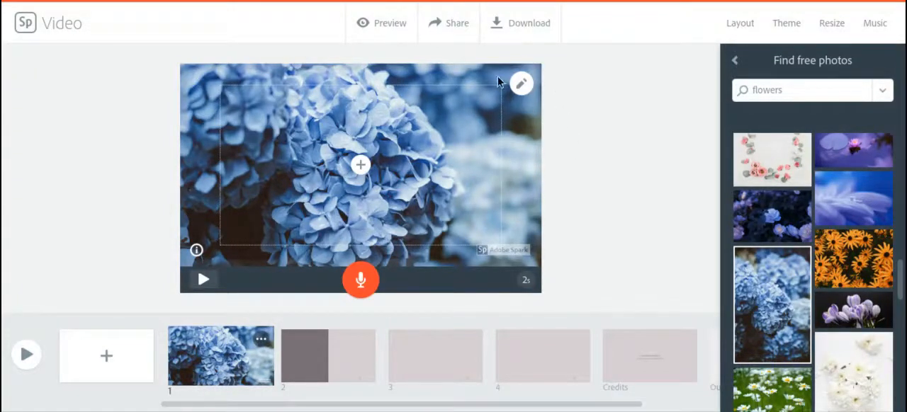
- Adjust the zoom of the hydrangea photo on slide 1 and shift it upward within the frame
click(522, 88)
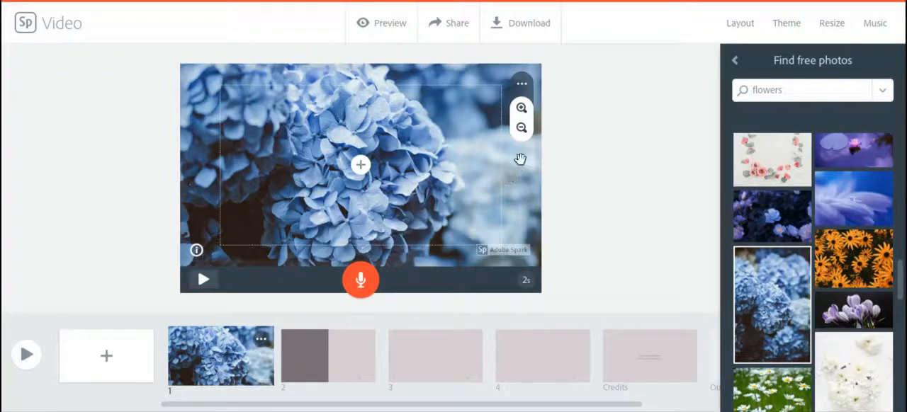
click(522, 108)
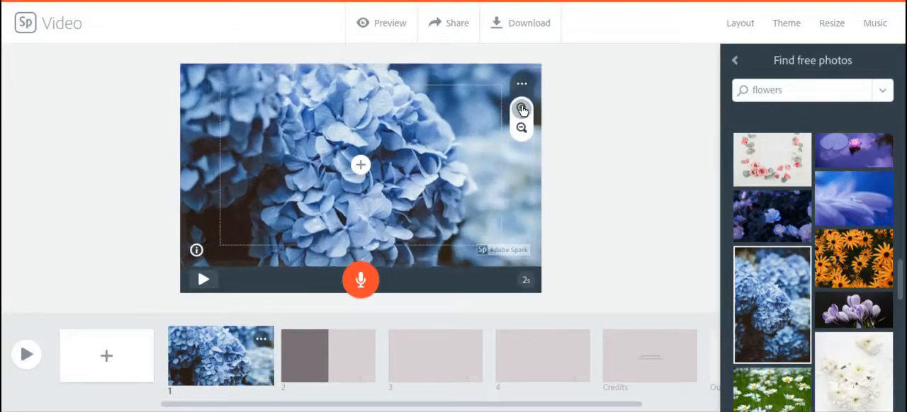
click(521, 129)
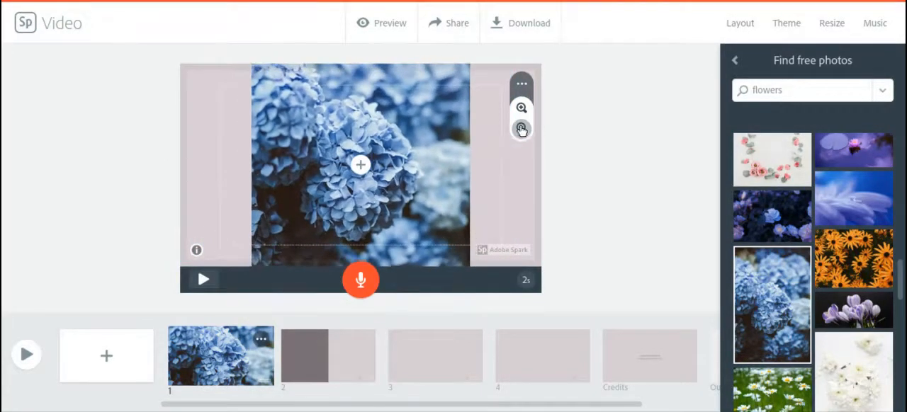
click(521, 109)
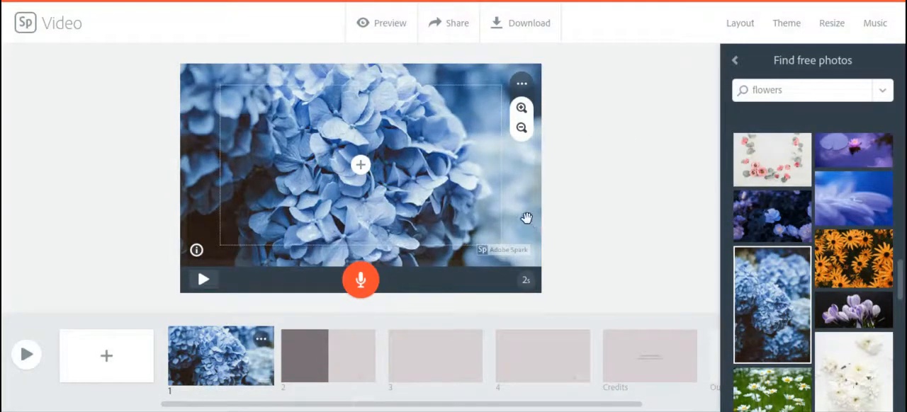
drag(524, 216, 522, 205)
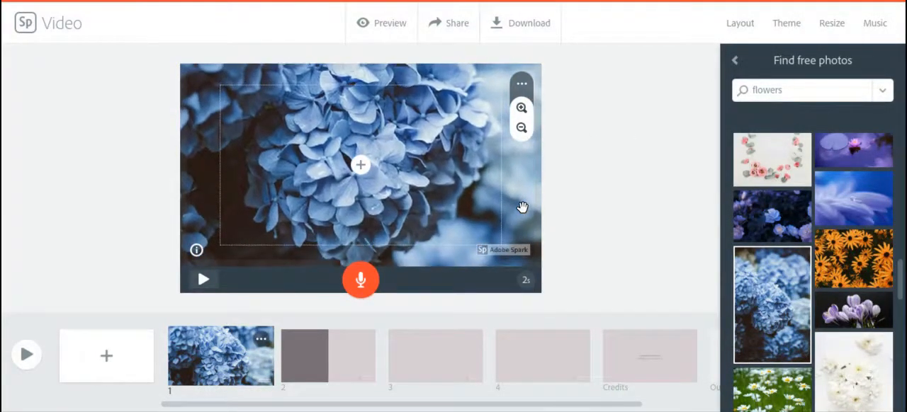
click(521, 129)
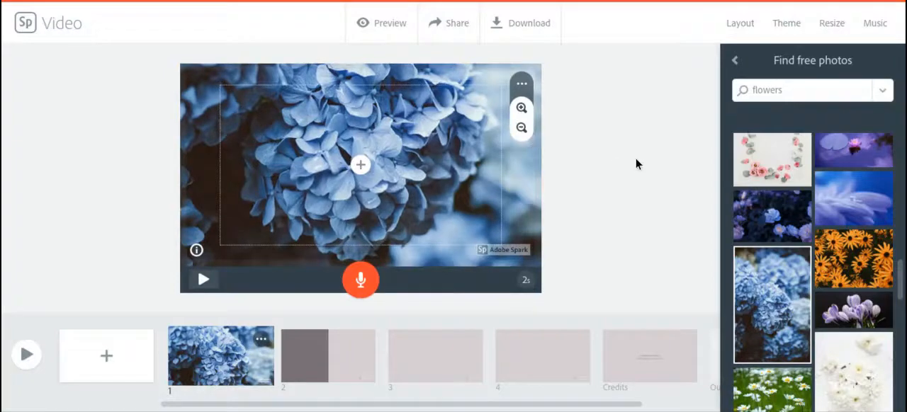
- Add the title text "Practice Video" over the hydrangea photo on slide 1
click(361, 166)
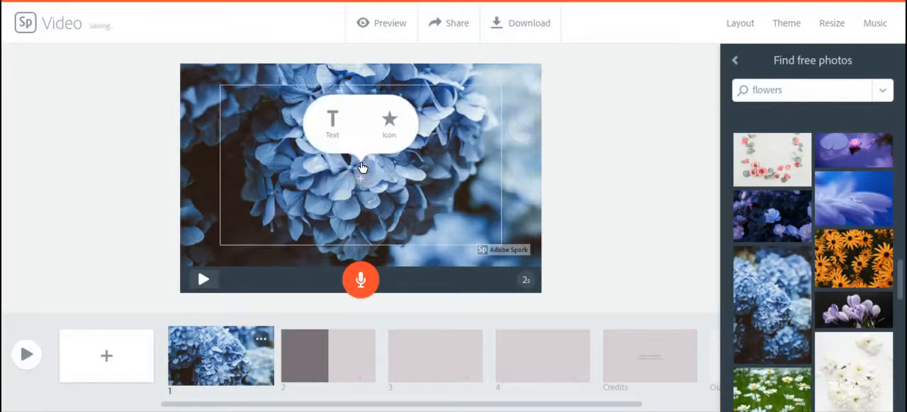
click(329, 125)
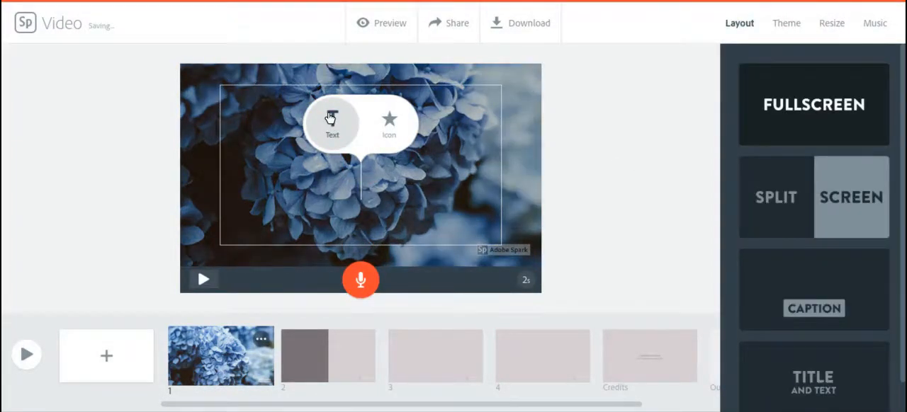
text(Practic)
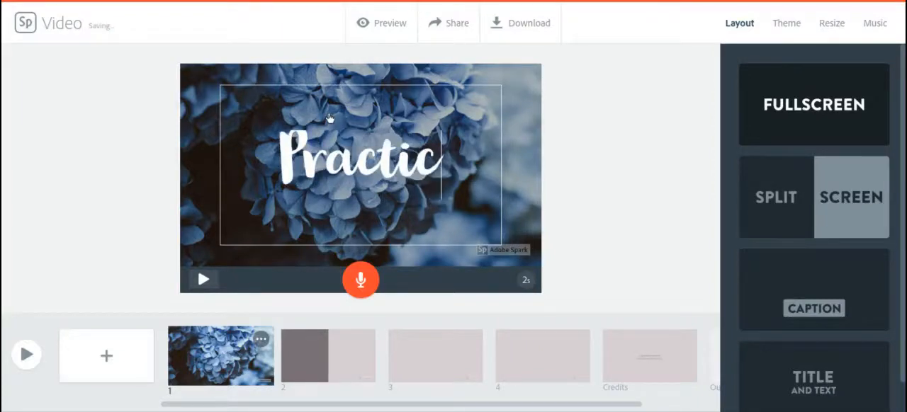
text(e Video)
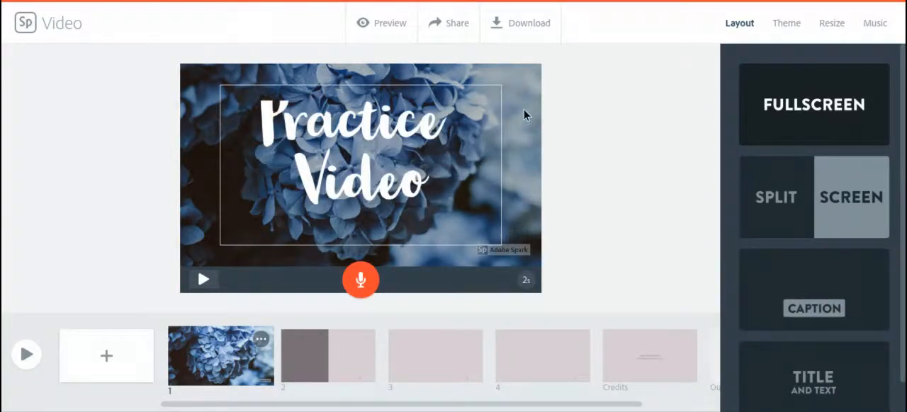
click(588, 146)
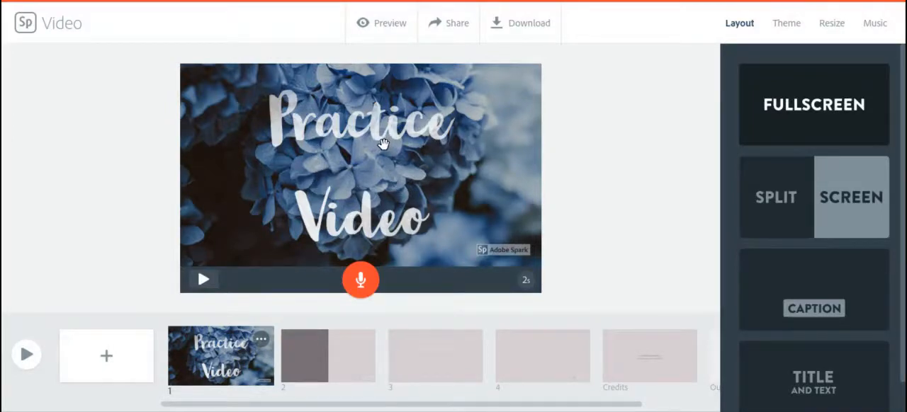
- Upload the photo of the posters on the stairwell walls into the left half of split-screen slide 2 and open its adjustment options
click(351, 362)
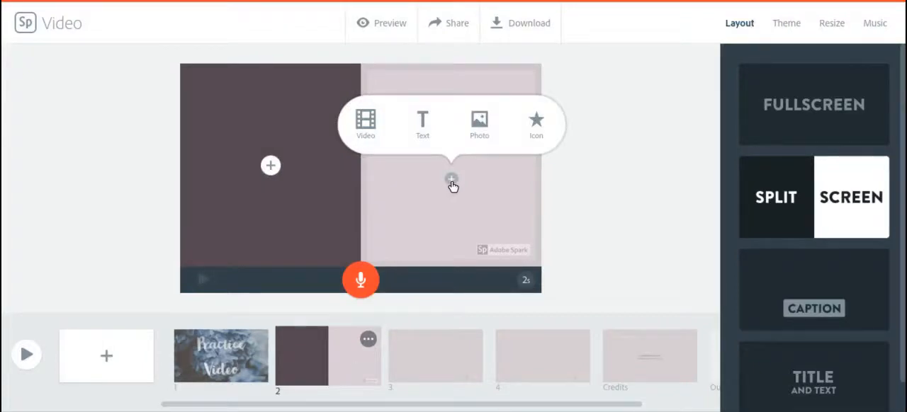
mouse_move(272, 175)
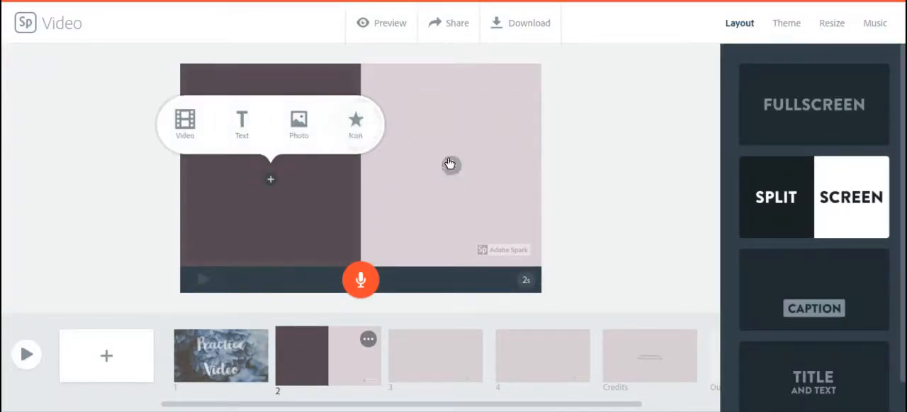
mouse_move(450, 173)
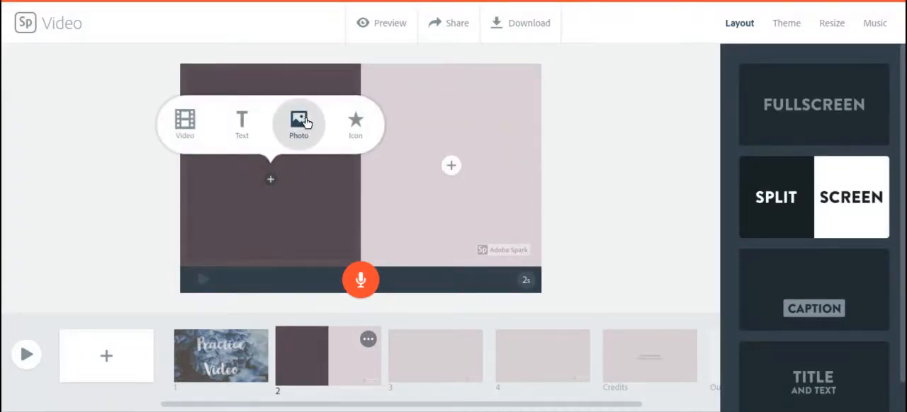
click(301, 122)
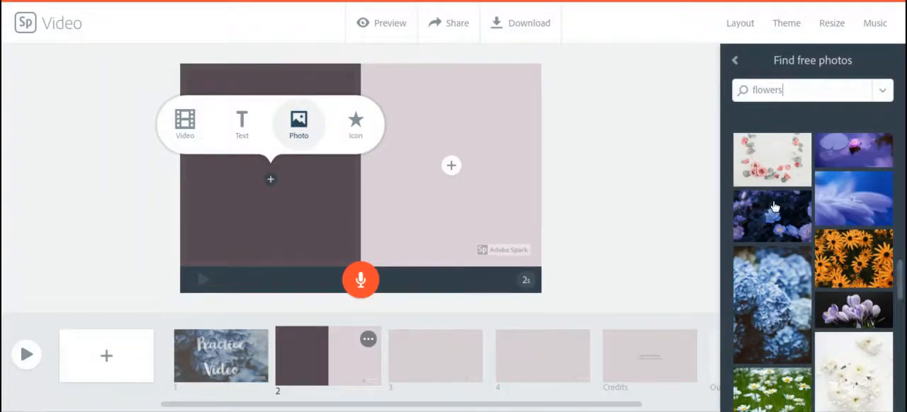
click(735, 61)
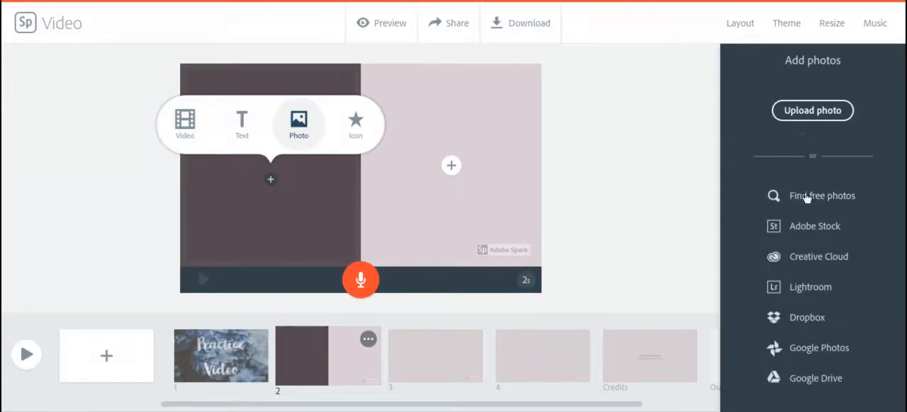
click(798, 387)
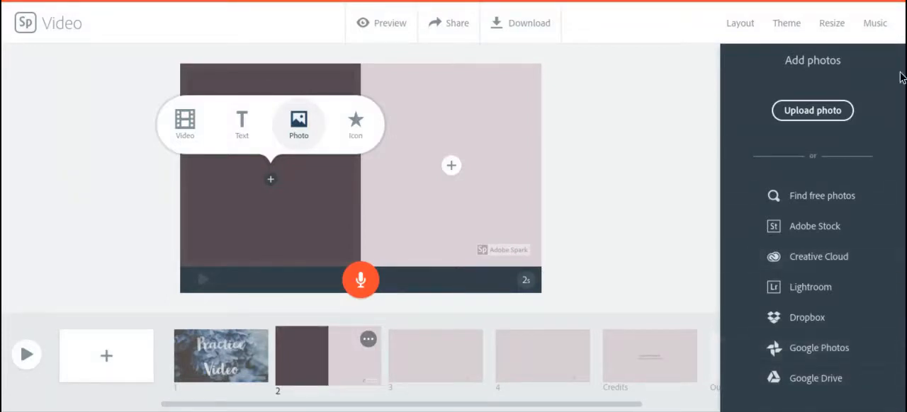
click(812, 112)
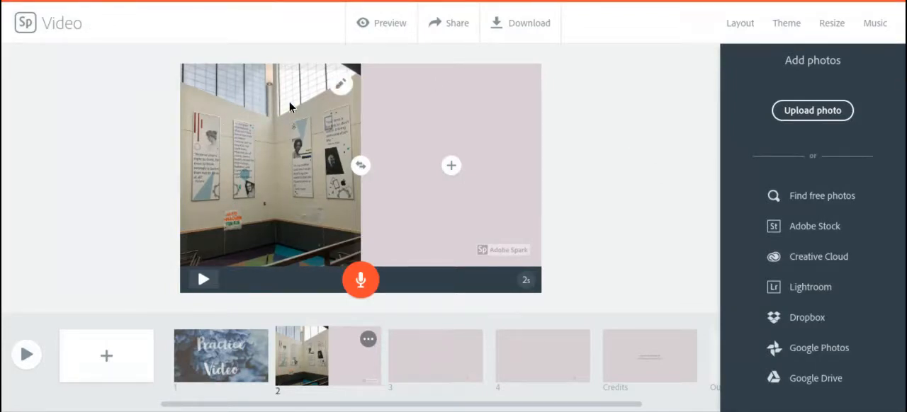
click(340, 85)
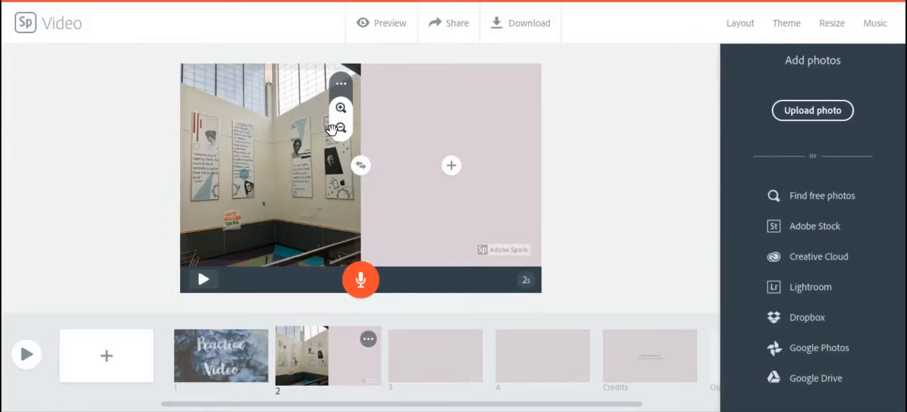
- Add the text "Libby Middle School" to the right half of slide 2
click(455, 166)
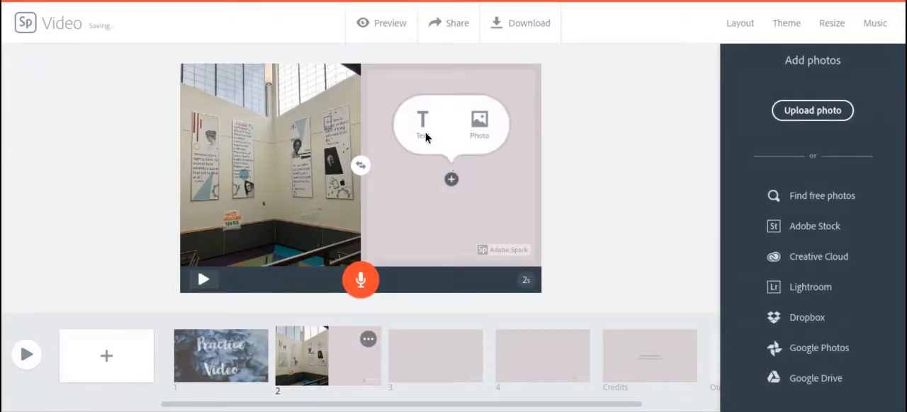
click(424, 124)
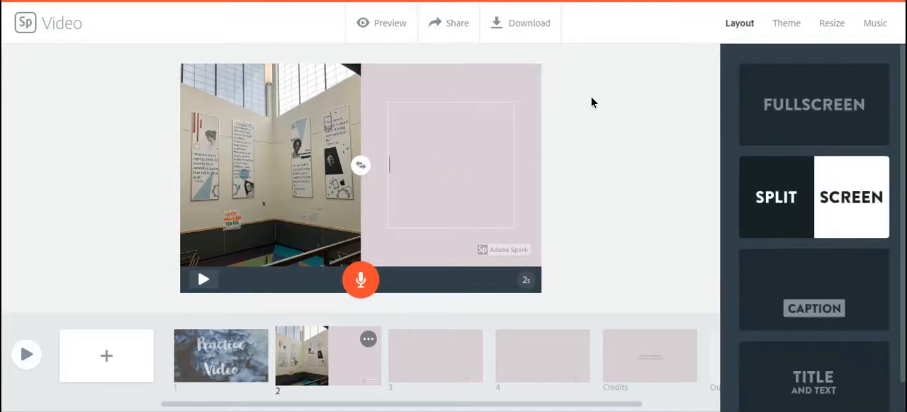
text(Libby Middle)
key(BackSpace)
key(BackSpace)
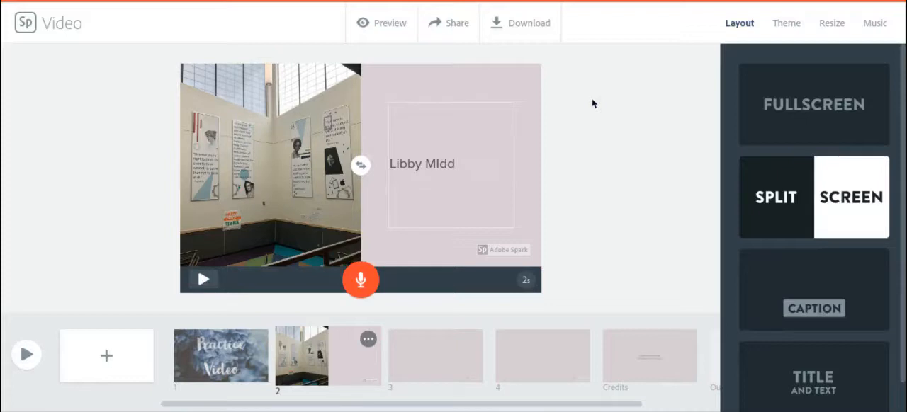
text(ddle School)
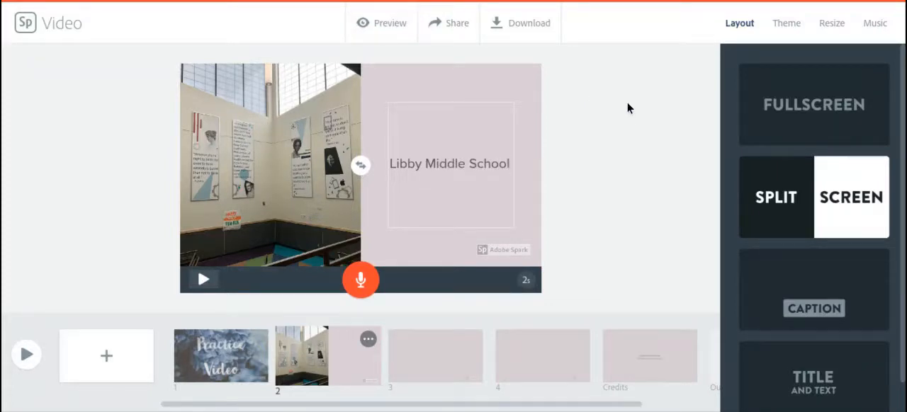
- Swap the two halves of slide 2 so the text sits on the left and the stairwell photo on the right
click(616, 124)
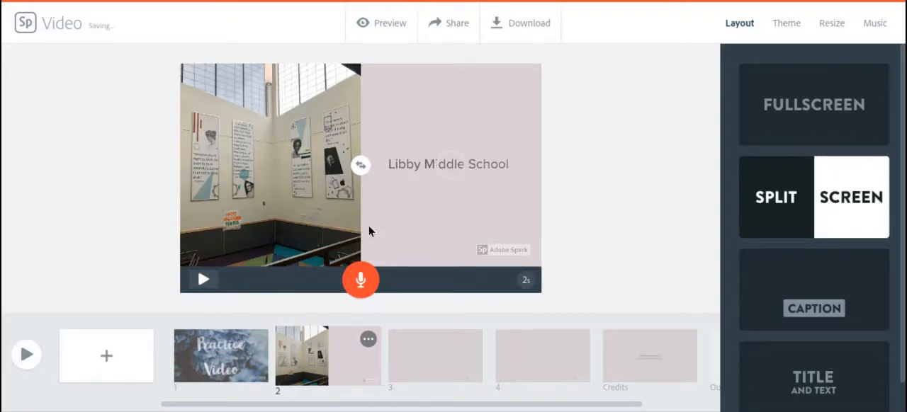
click(362, 168)
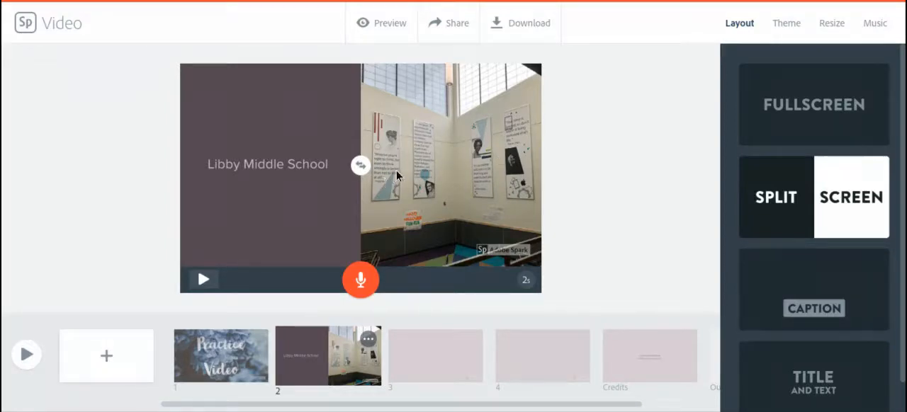
- Shuffle the Sage theme's colour variations until slide 2 is back to the dark purple text half
click(785, 28)
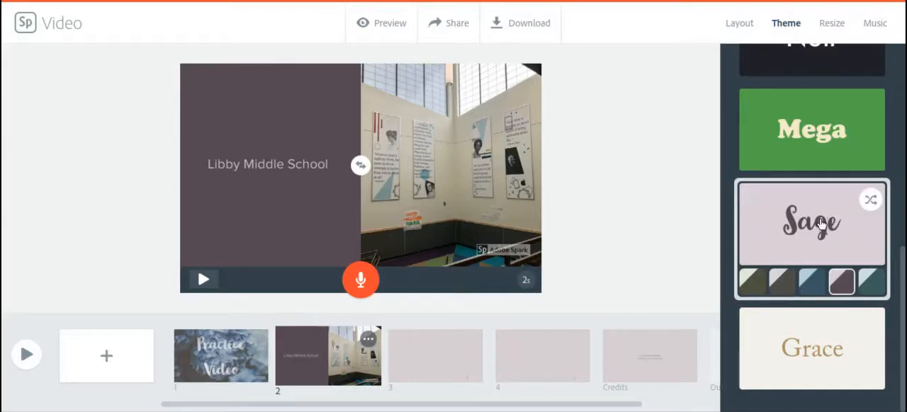
click(871, 202)
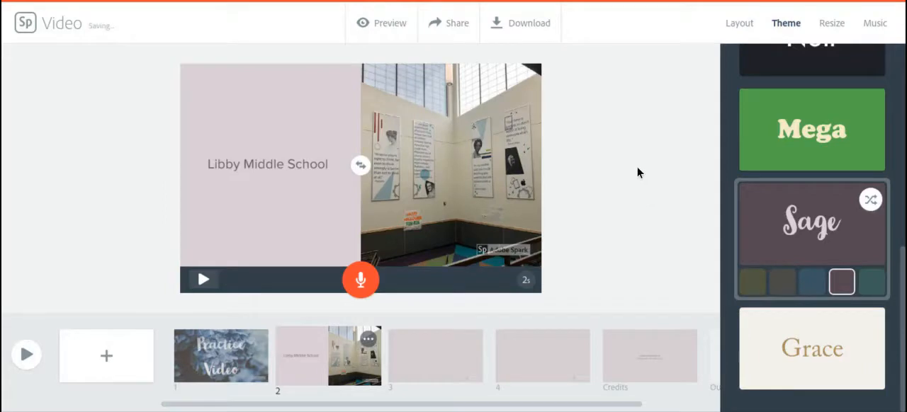
click(871, 201)
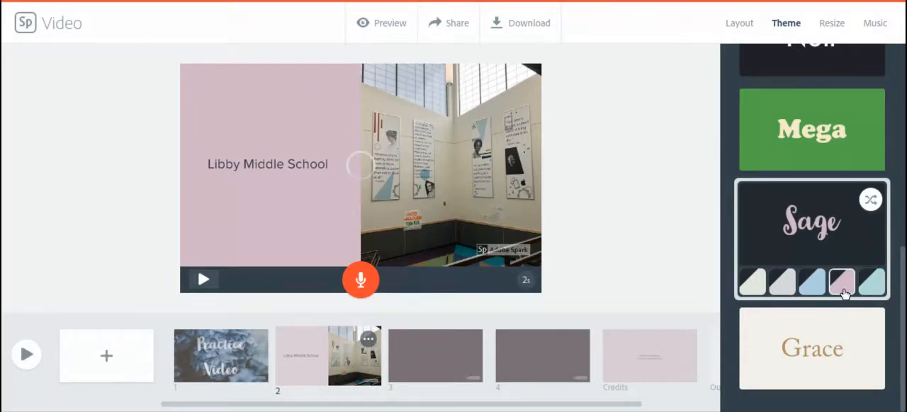
click(871, 200)
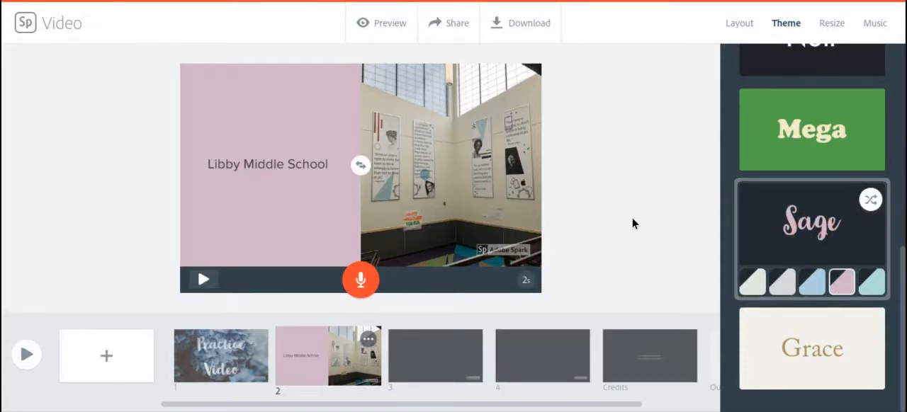
click(842, 282)
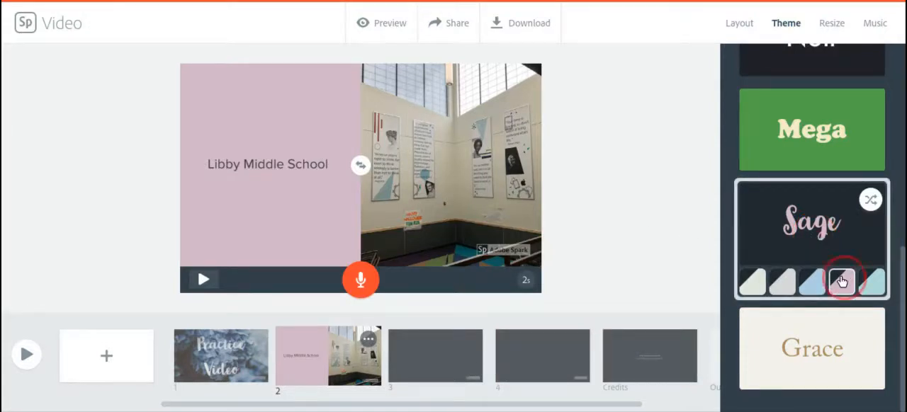
click(868, 203)
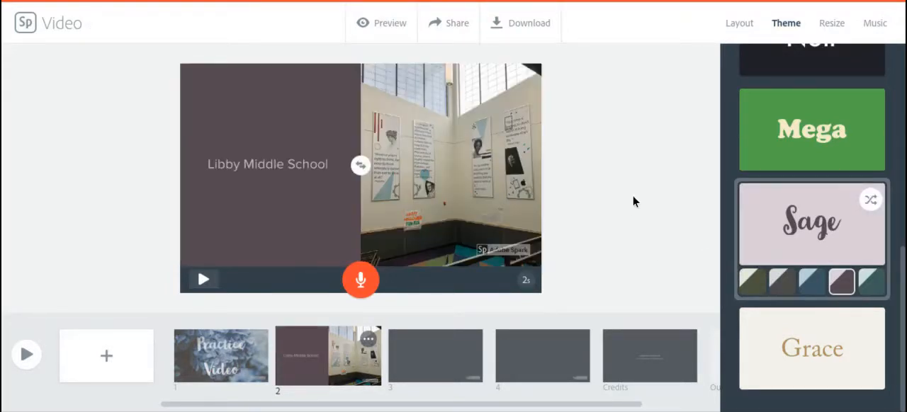
- Fill slide 3 with the photo of orange, black-centred flowers from a free photo search for "flowers"
click(449, 353)
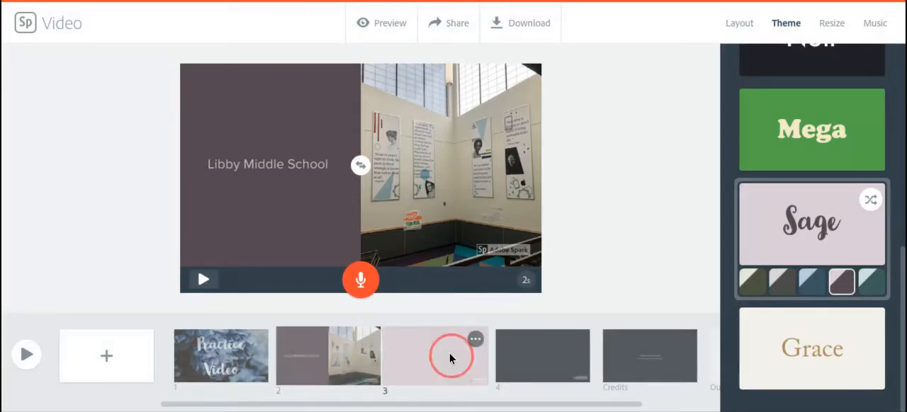
click(361, 110)
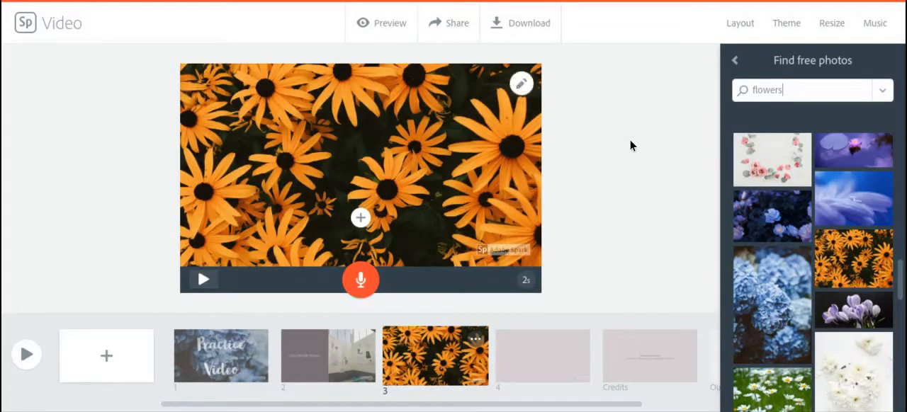
- Zoom in on the orange flower photo on slide 3 and reposition it so one bloom sits near the centre
click(523, 87)
mouse_move(472, 197)
mouse_down()
mouse_move(472, 186)
mouse_move(472, 207)
mouse_move(461, 206)
mouse_up()
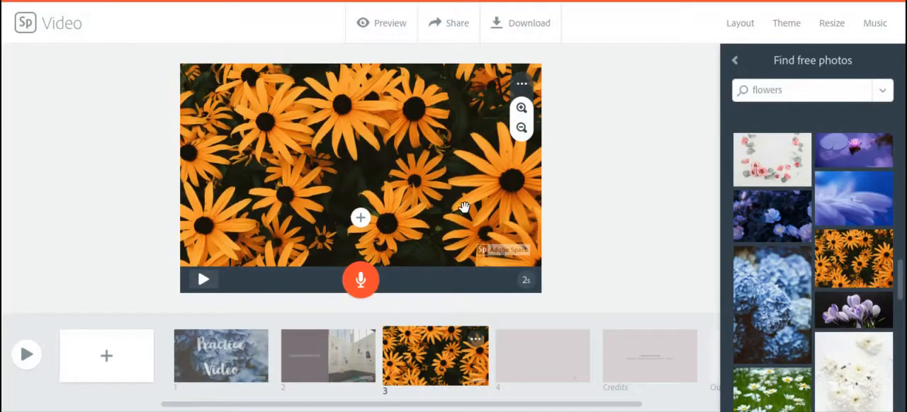
click(522, 109)
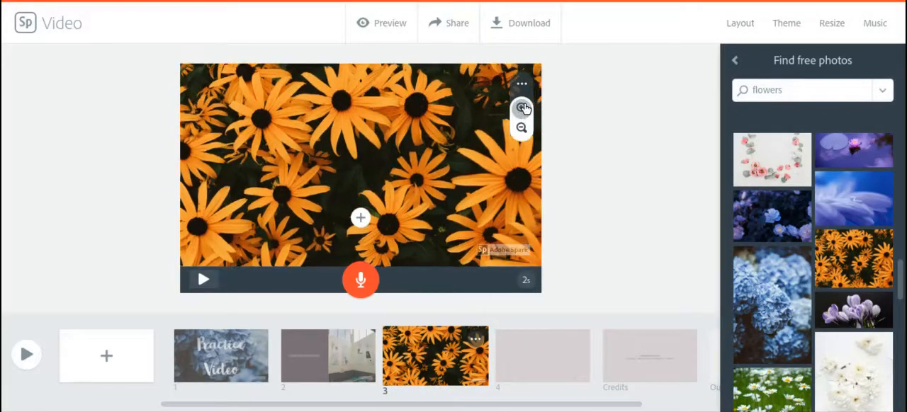
click(522, 109)
click(522, 109)
click(522, 109)
drag(429, 206, 425, 153)
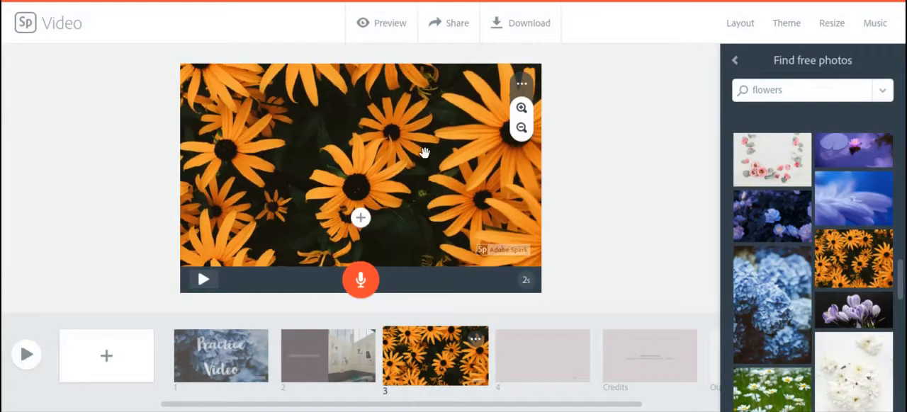
click(521, 108)
drag(431, 187, 426, 180)
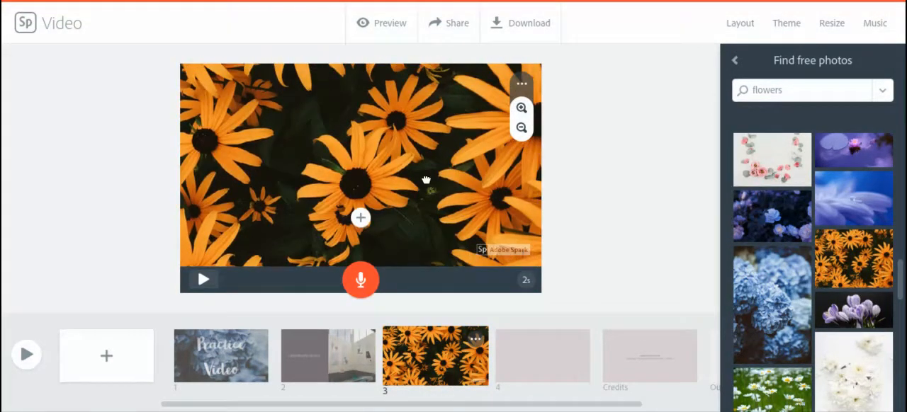
click(642, 193)
- Set slide 4 to the Title and Text layout and upload the photo of the school building's exterior as its background
click(528, 360)
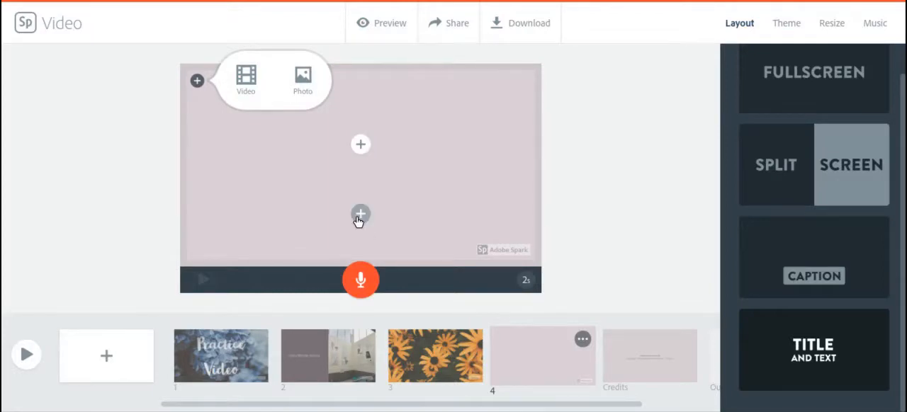
click(302, 78)
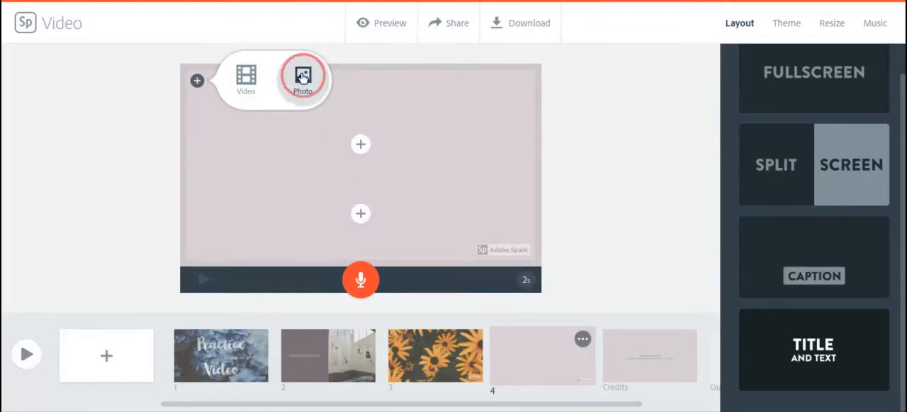
click(735, 60)
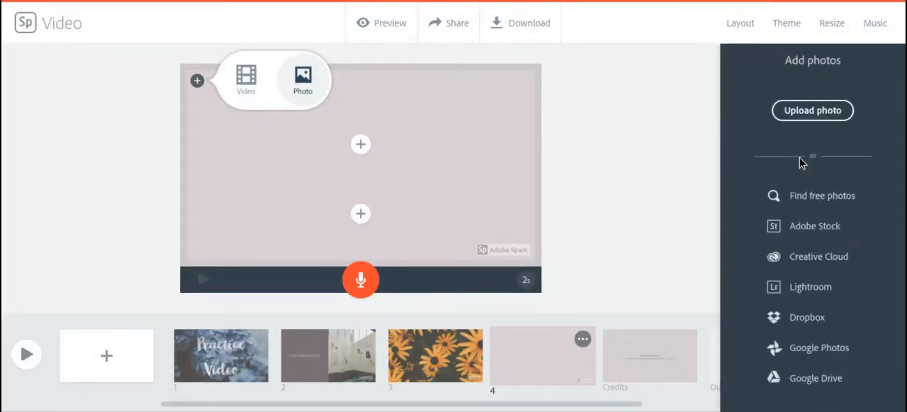
click(801, 111)
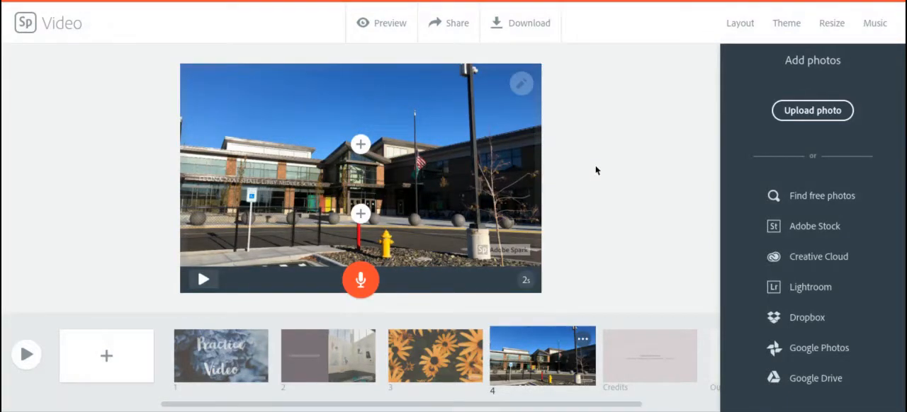
- Zoom in on the school photo on slide 4 and reposition it to frame the main entrance
click(523, 85)
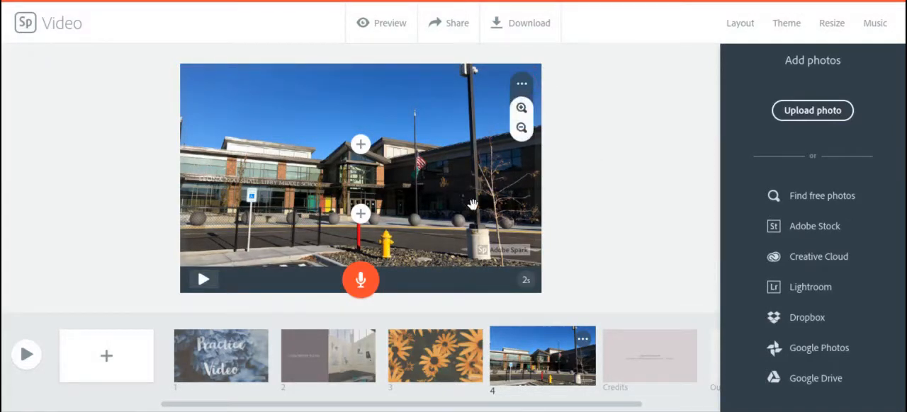
drag(471, 239, 470, 204)
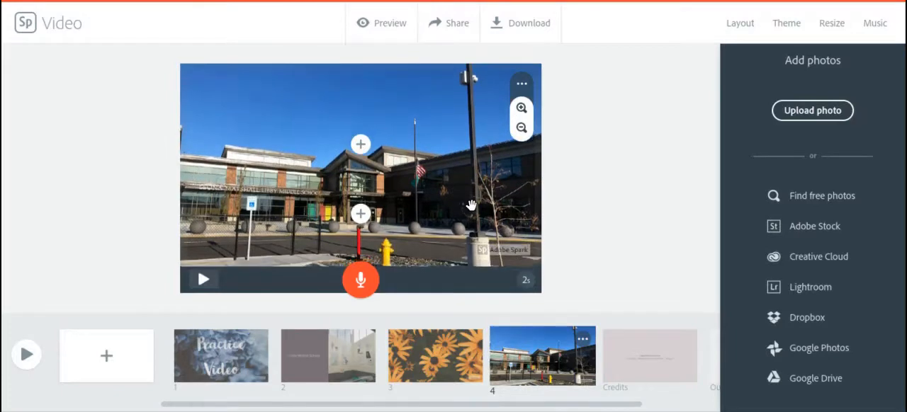
click(522, 109)
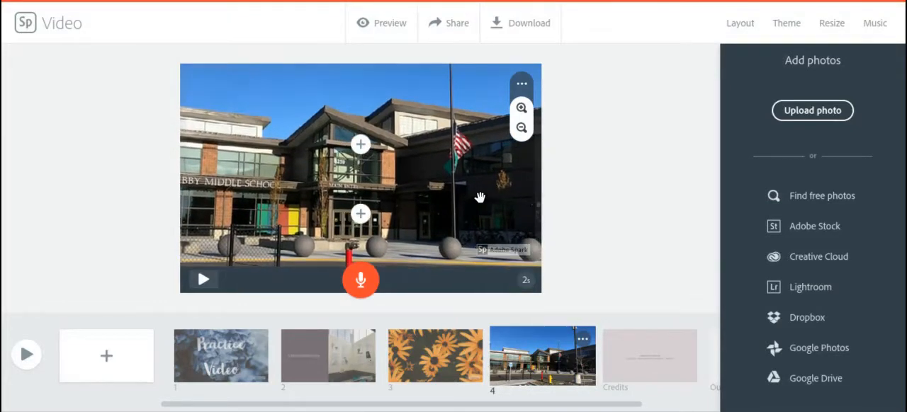
click(588, 168)
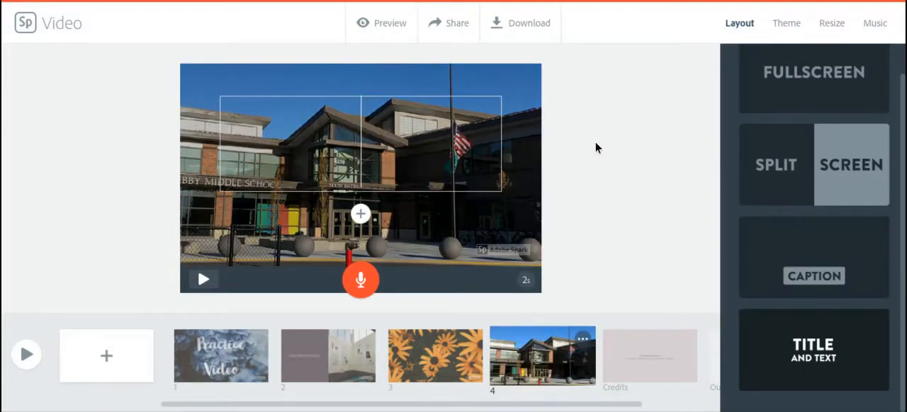
- Add the title "Libby Middle School" and the text "Richland, Washington" below it on slide 4
text(Li)
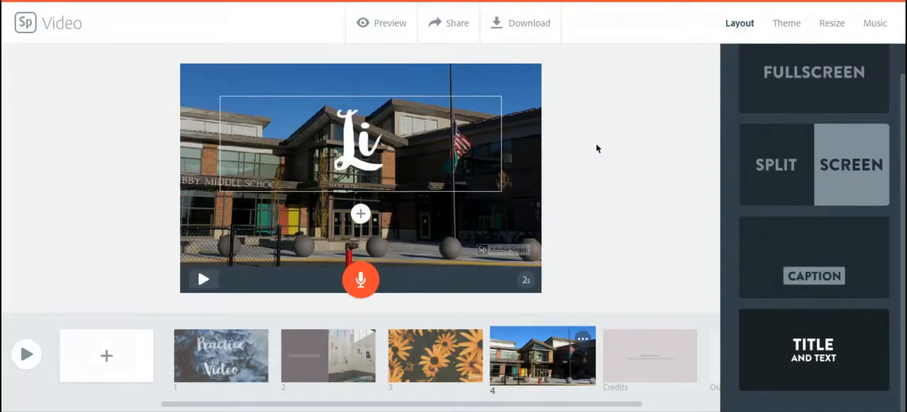
text(bby Midd)
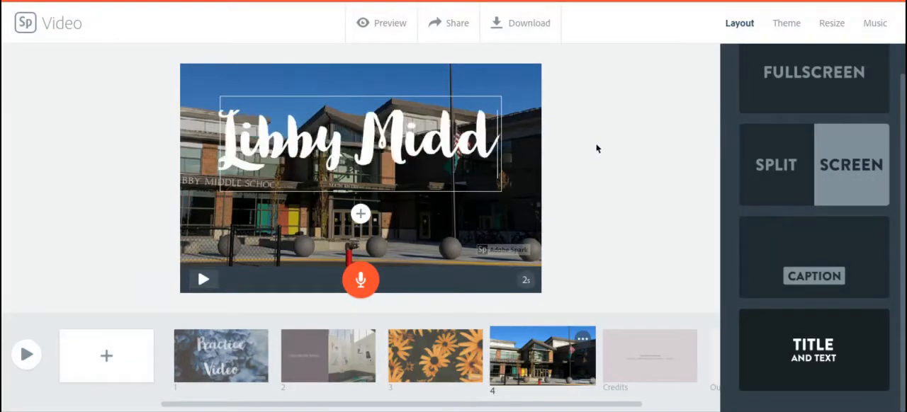
text(le S)
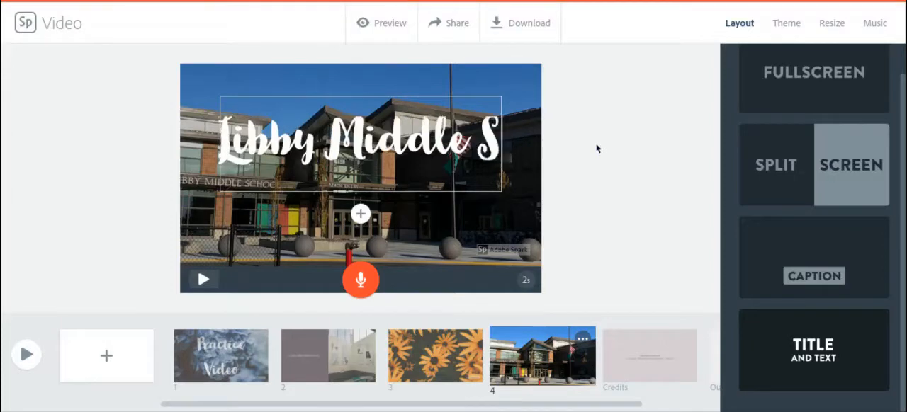
text(chool)
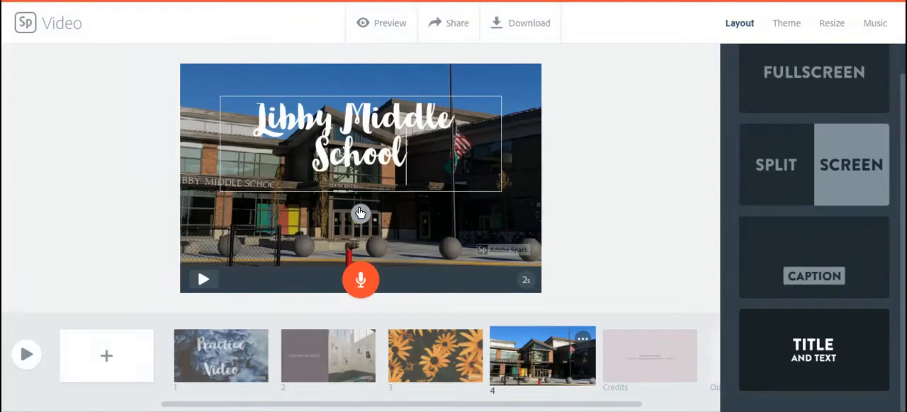
click(360, 212)
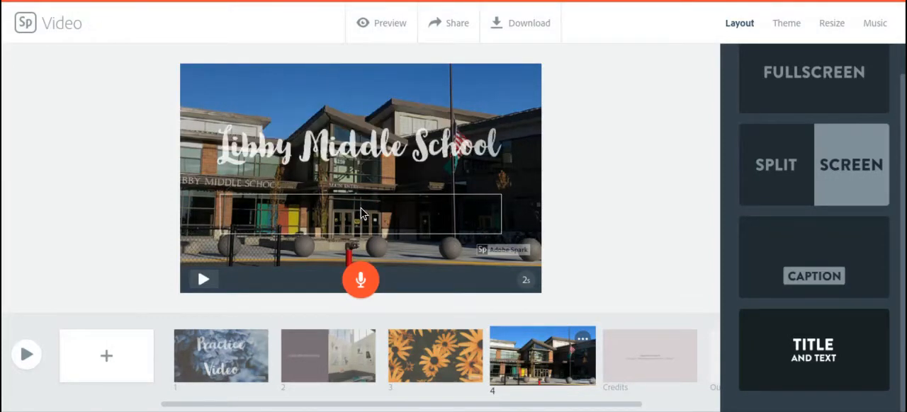
text(Richland,)
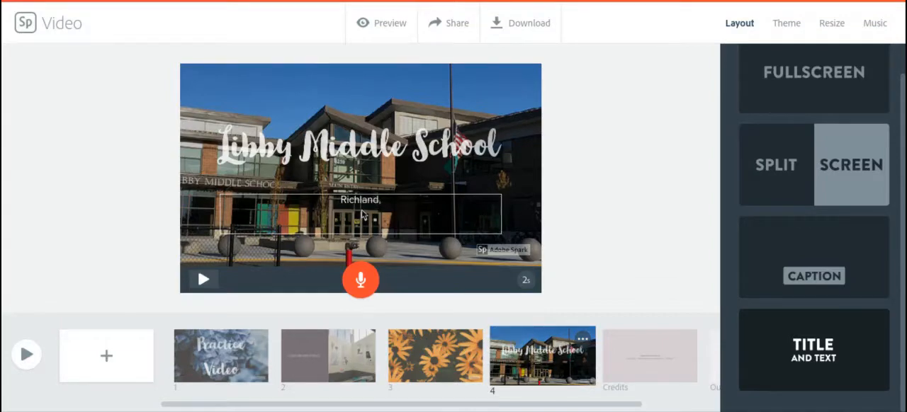
text( Wa)
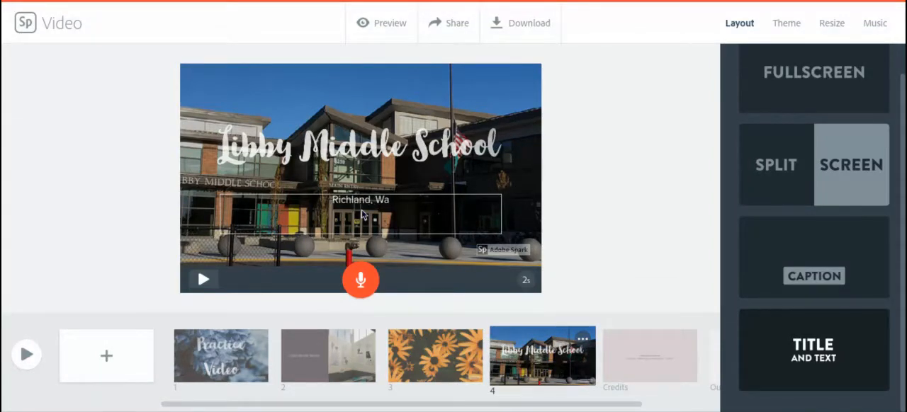
text(shington)
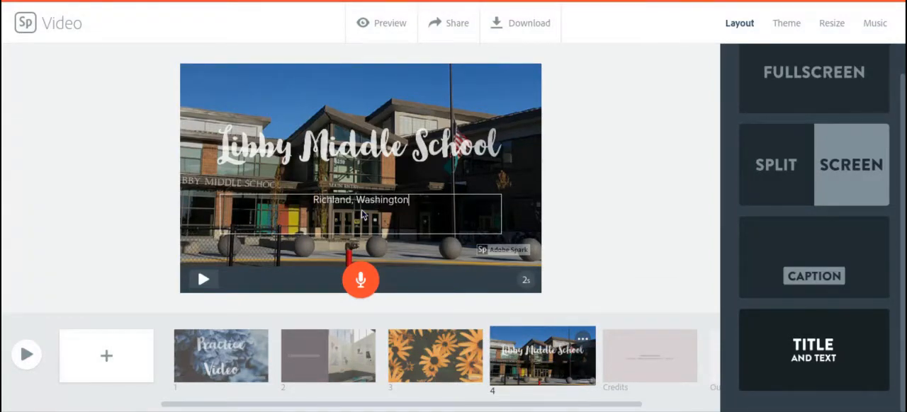
click(606, 131)
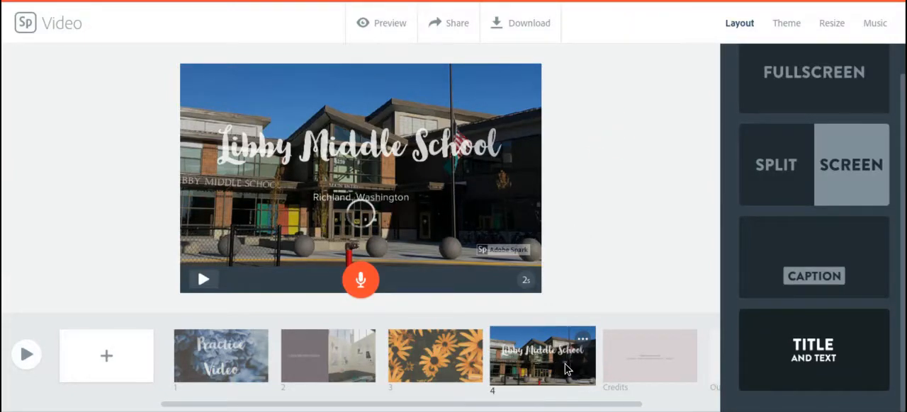
drag(565, 368, 562, 352)
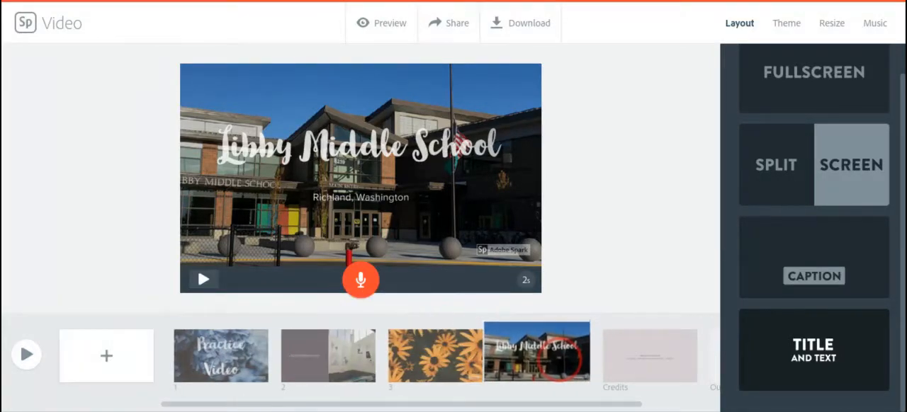
- Enter the creator's full name as the custom credit on the Credits slide
click(660, 366)
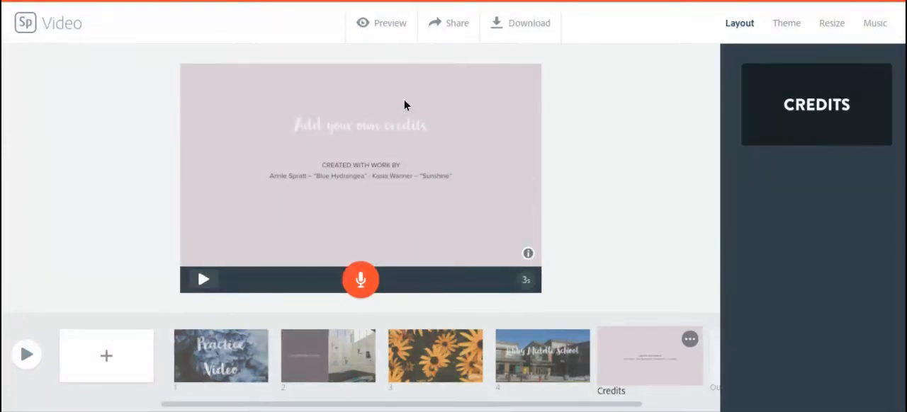
click(354, 125)
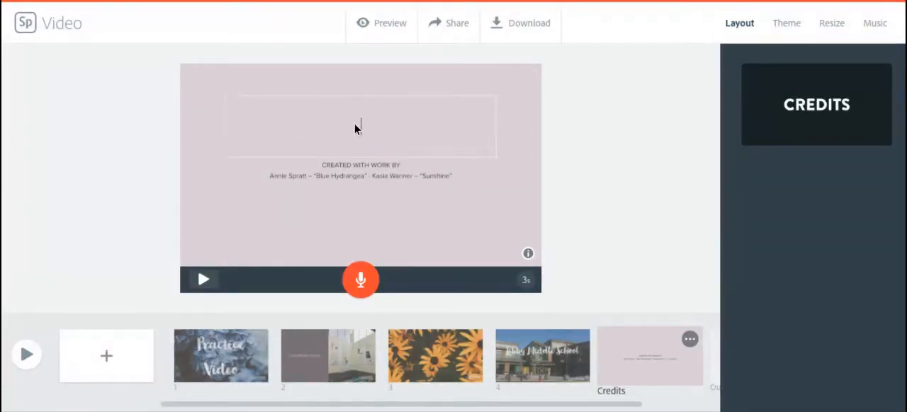
text(Cheri Masters)
click(595, 119)
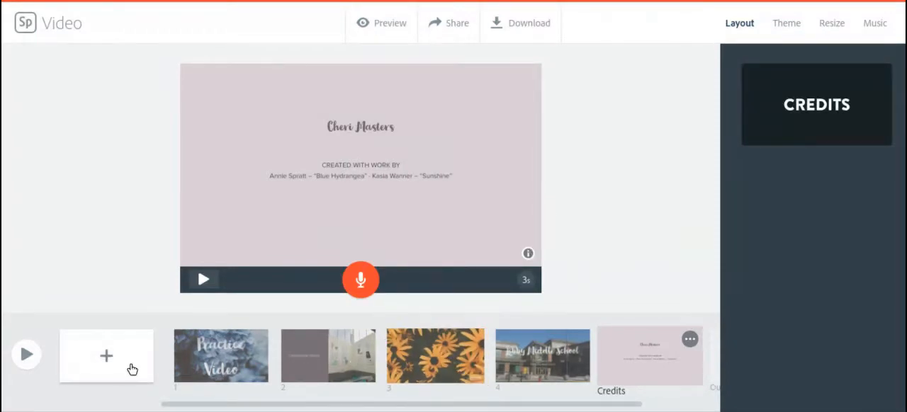
- Review the photo attributions on the Credits slide and preview the whole video
click(352, 175)
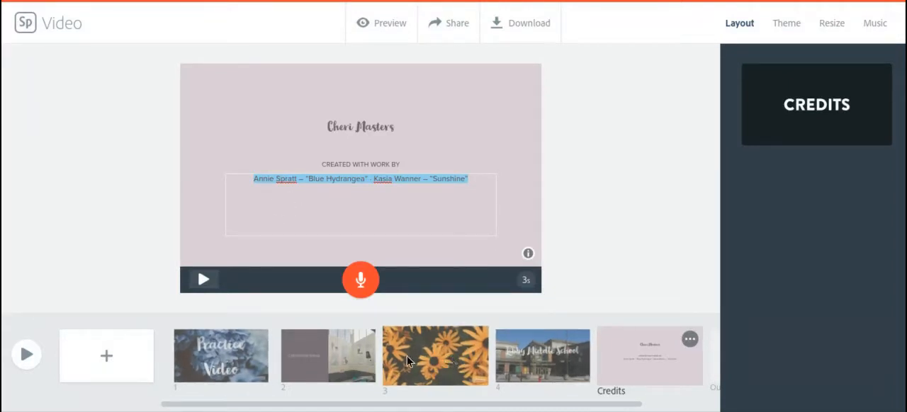
click(610, 224)
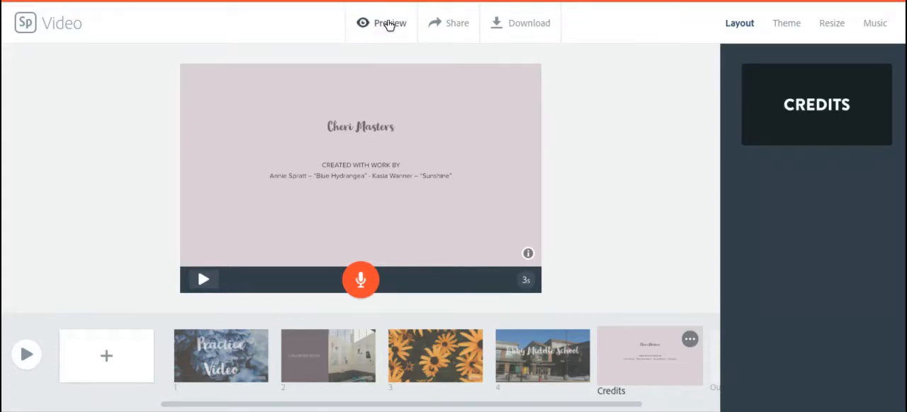
click(25, 356)
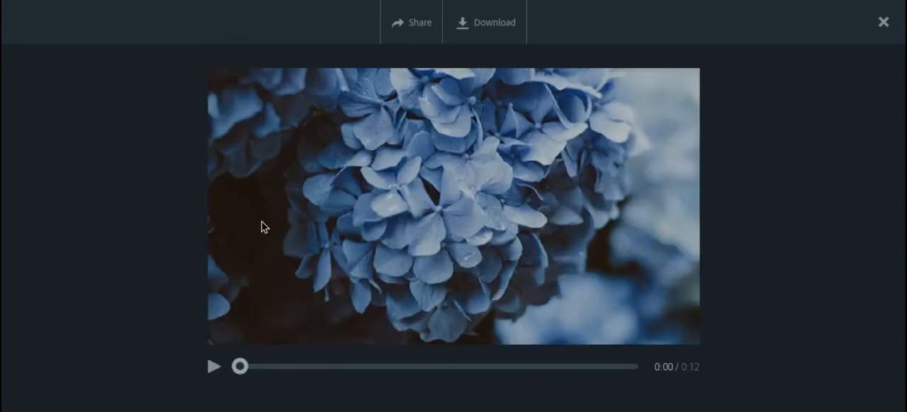
click(884, 23)
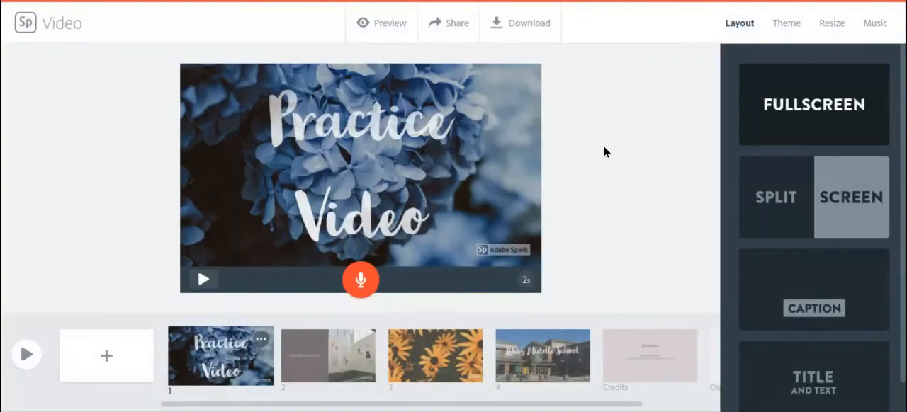
- Delete the background photo from slide 1 and add the blue hydrangea photo back from the free flower photos
click(211, 87)
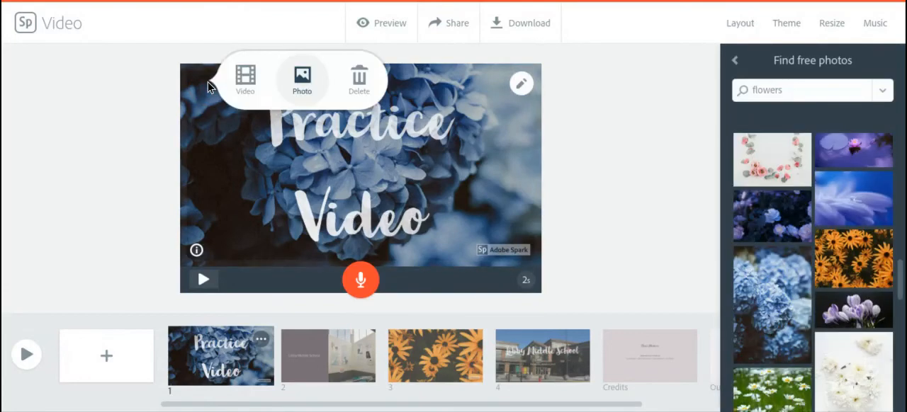
click(359, 78)
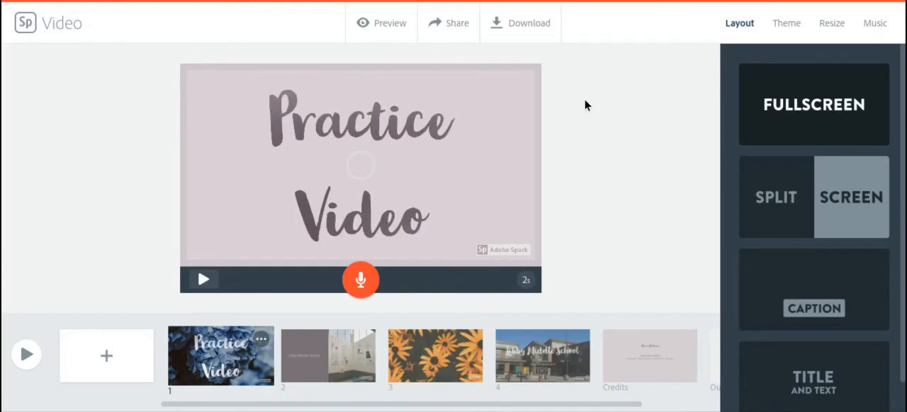
click(197, 81)
click(303, 78)
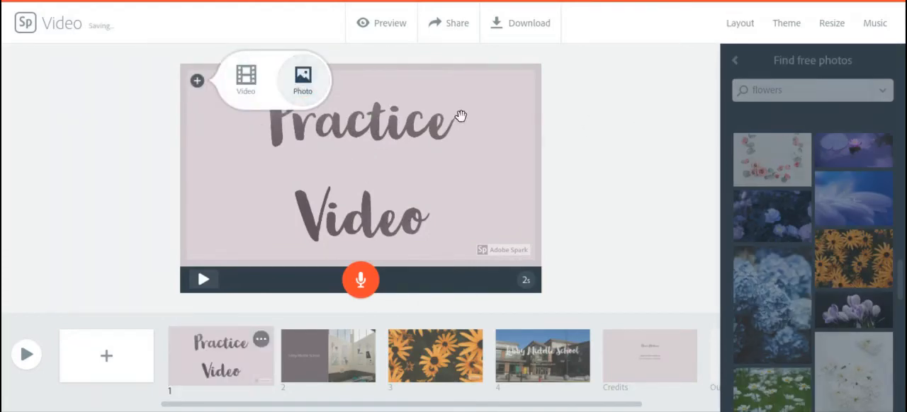
click(776, 305)
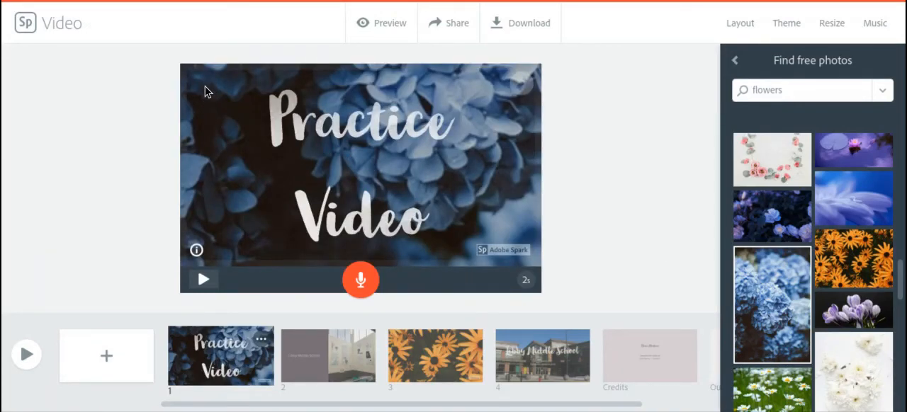
click(201, 120)
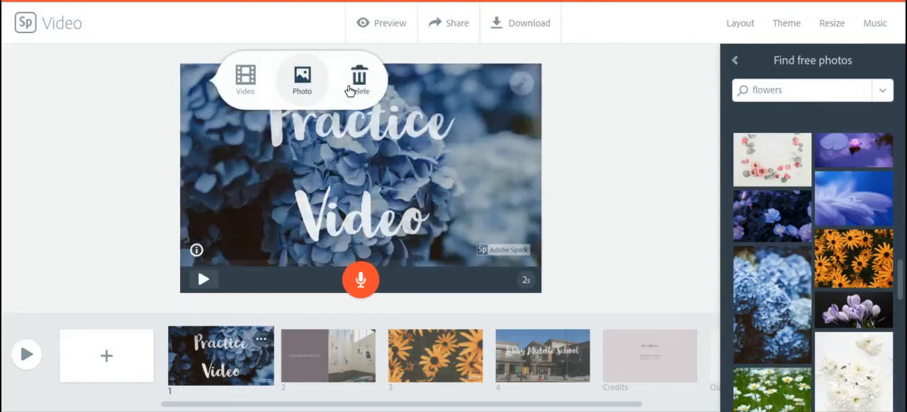